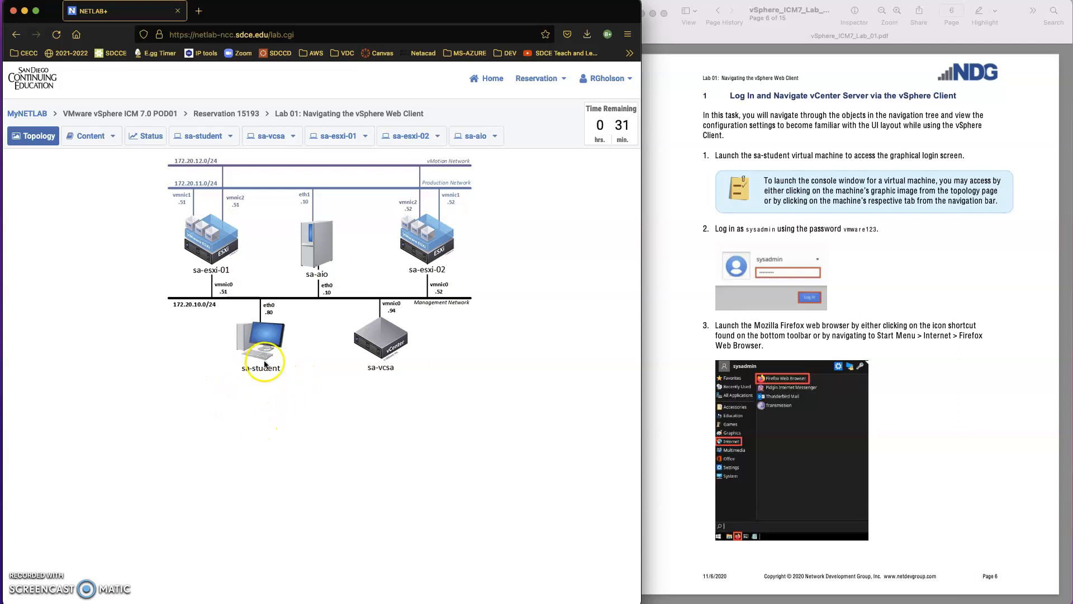
Step: Open the sa-student console from the topology and sign in with the VM password
click(265, 339)
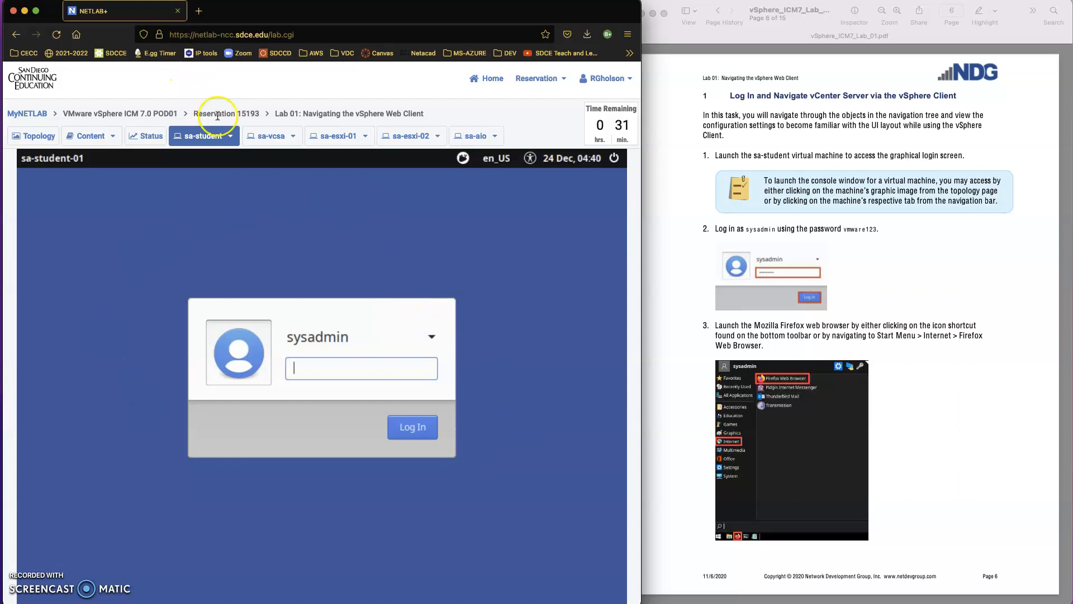
click(20, 137)
click(211, 137)
text(mware123)
click(414, 433)
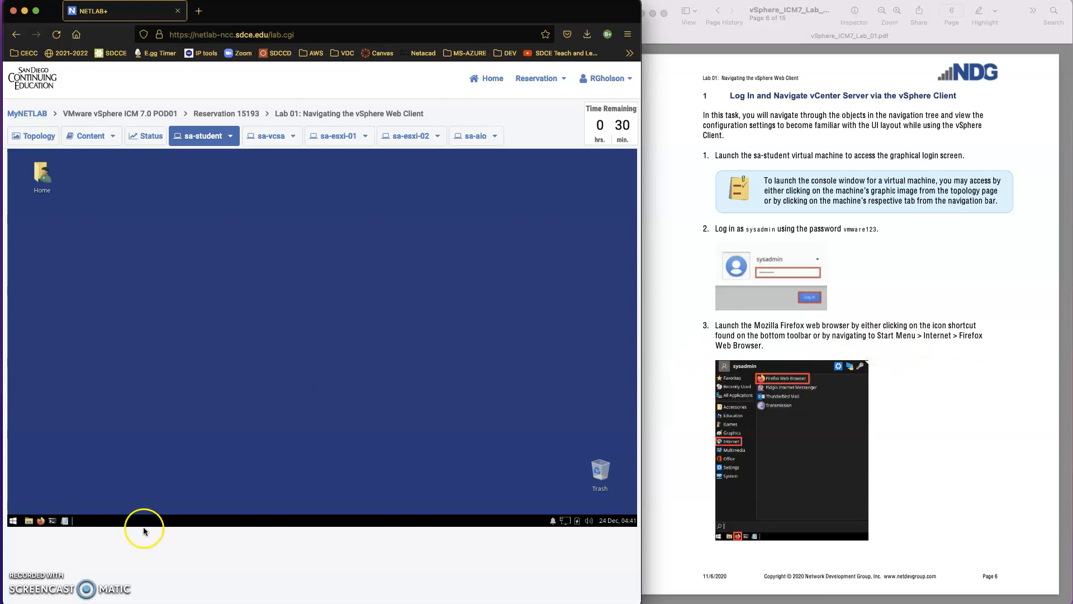
Step: Start Firefox on sa-student and launch the vSphere Client (HTML5) from the welcome page
click(41, 521)
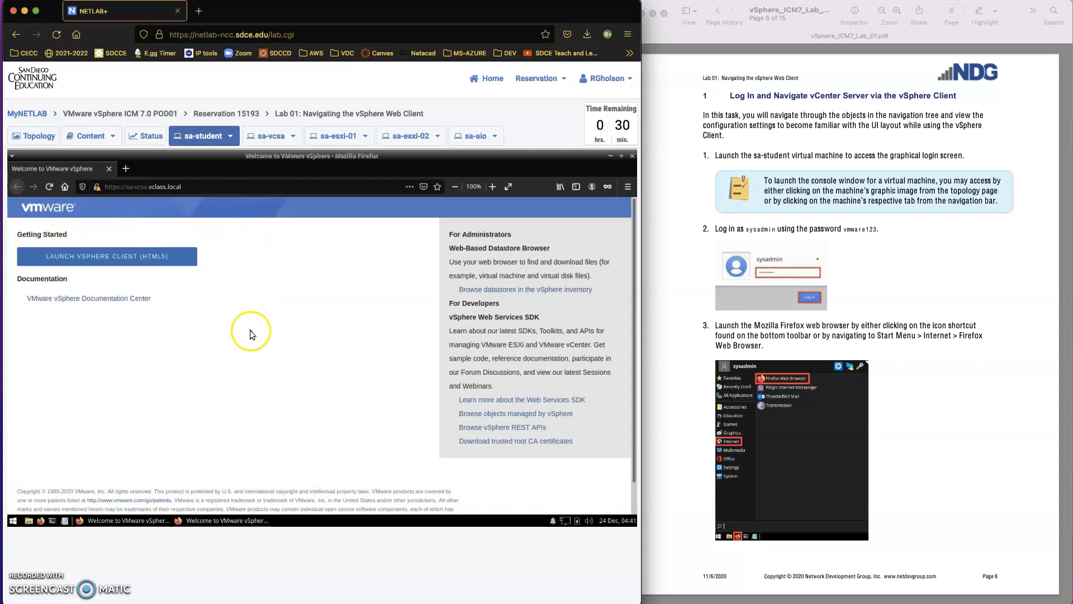
click(109, 256)
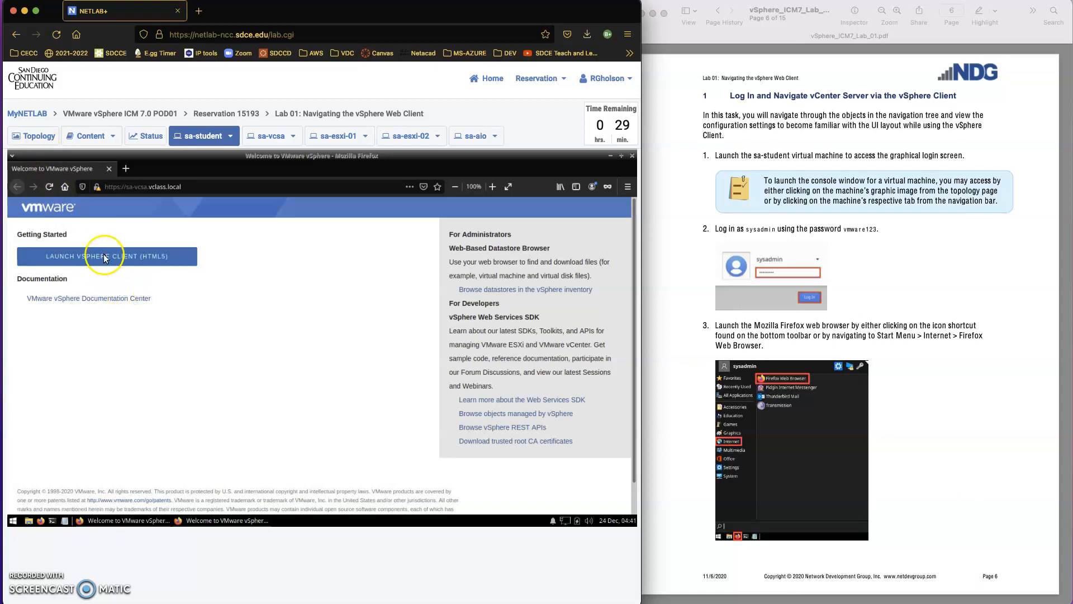
click(104, 255)
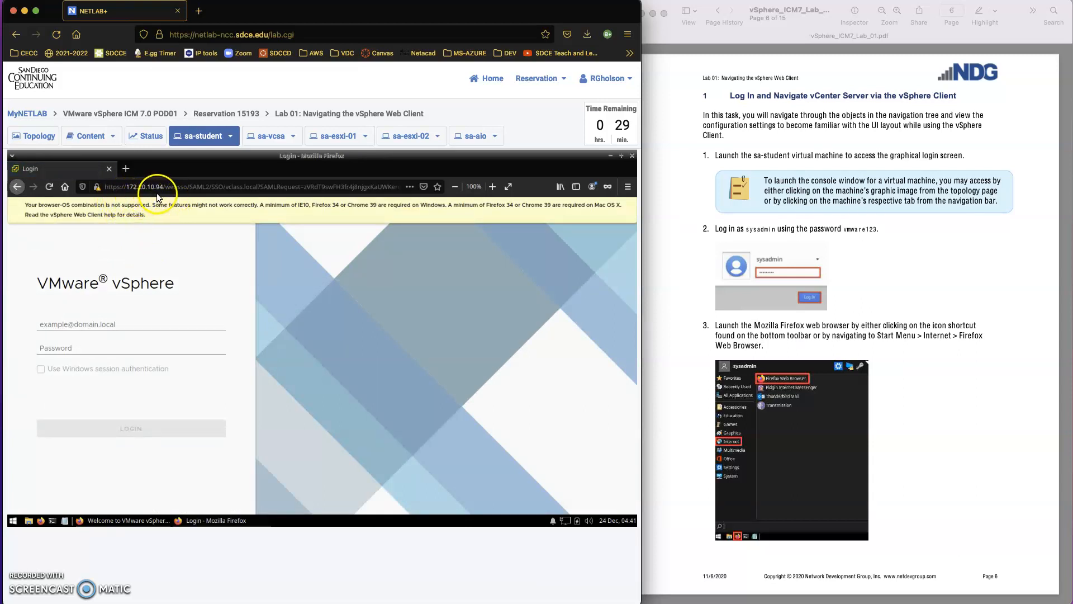
Step: Check the lab topology, return to the sa-student console, and bring the lab guide PDF forward
click(33, 137)
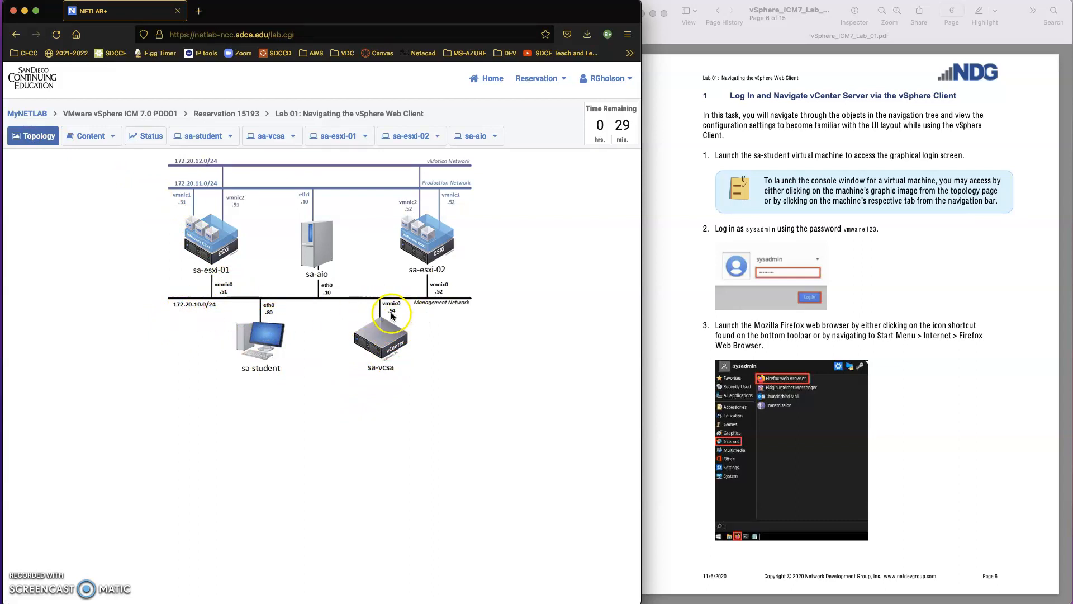
click(202, 136)
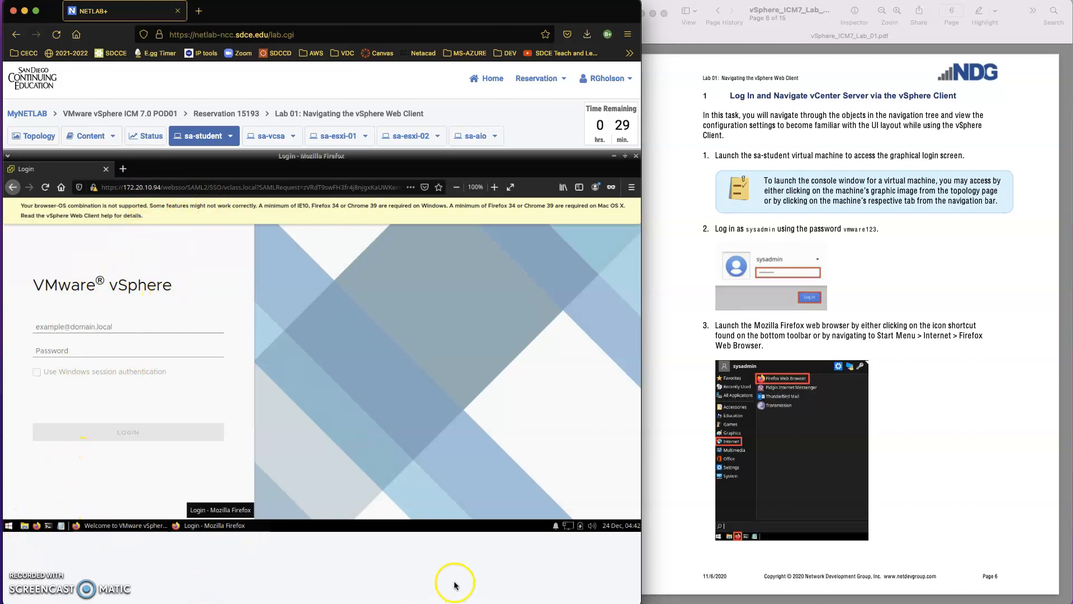
click(833, 444)
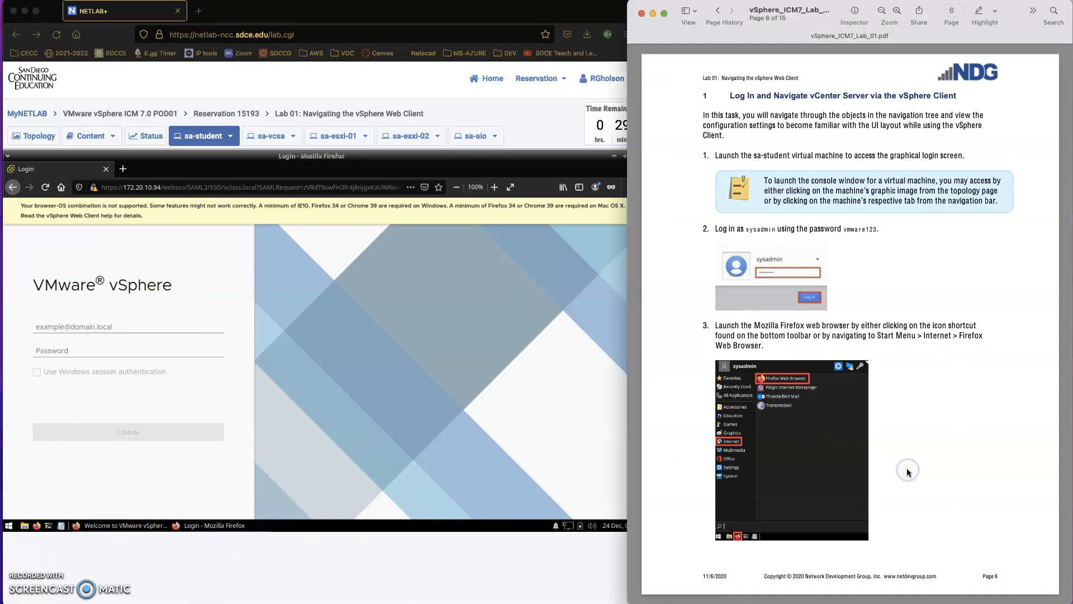
scroll(906, 468, down, 2)
scroll(906, 468, up, 1)
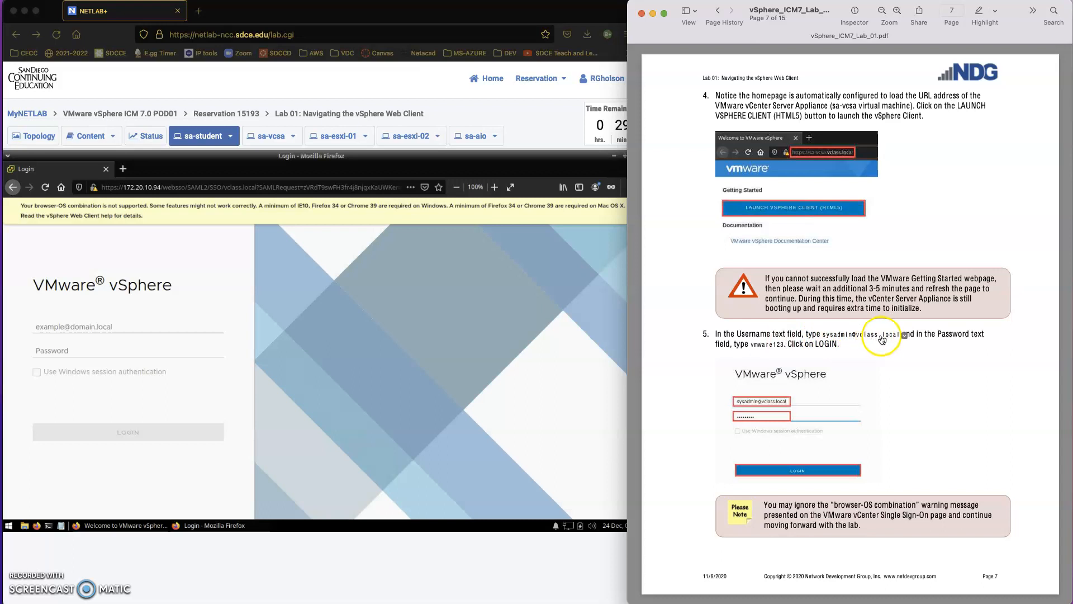
Step: Enter the administrator username and password in the vSphere sign-in form and log in
click(47, 324)
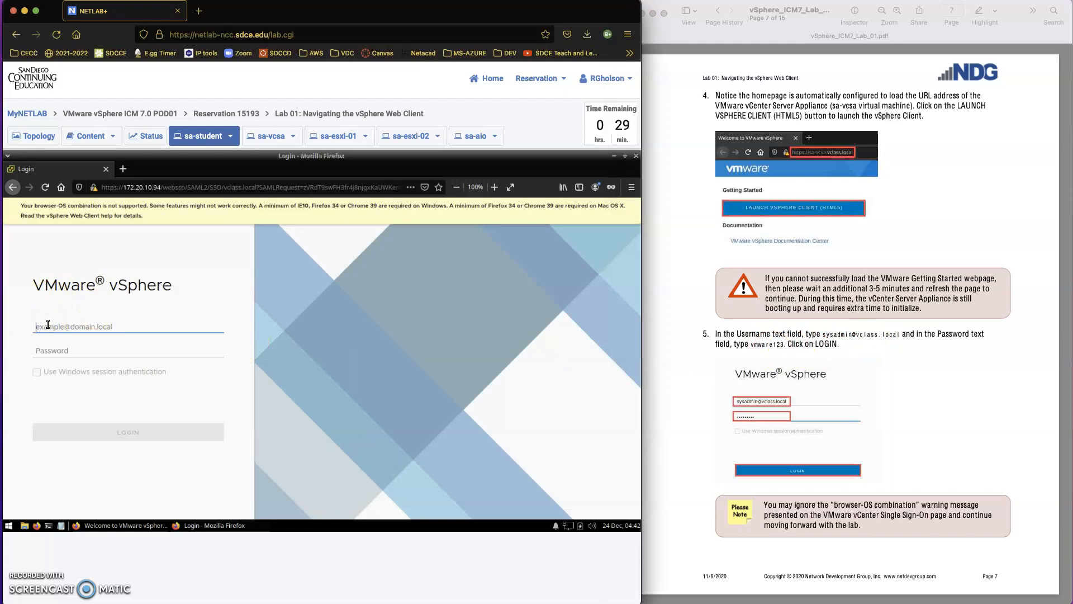
text(sysadmin@vclass.local)
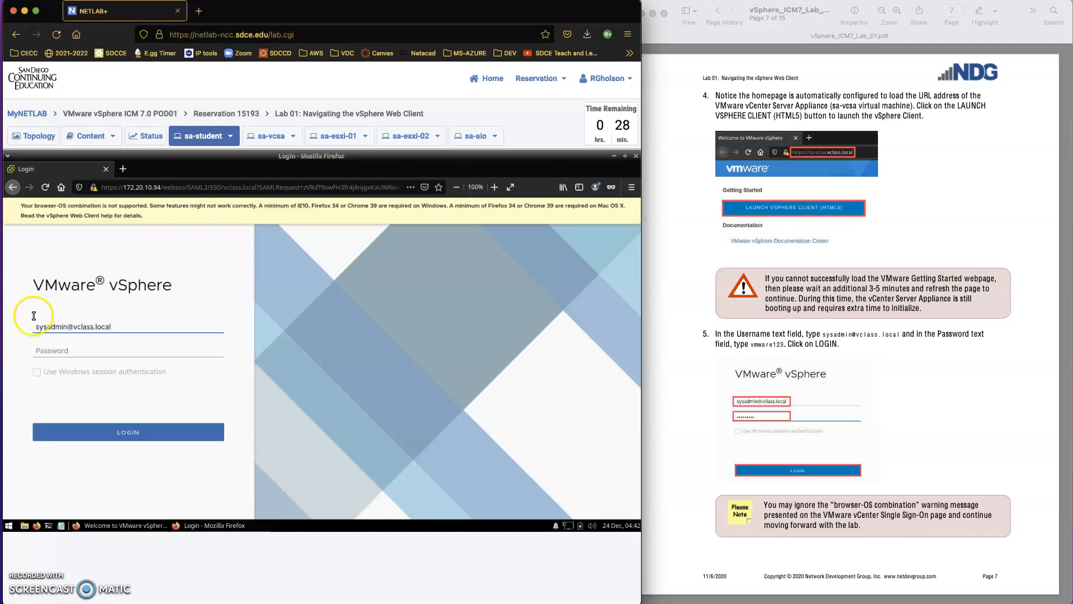
click(44, 350)
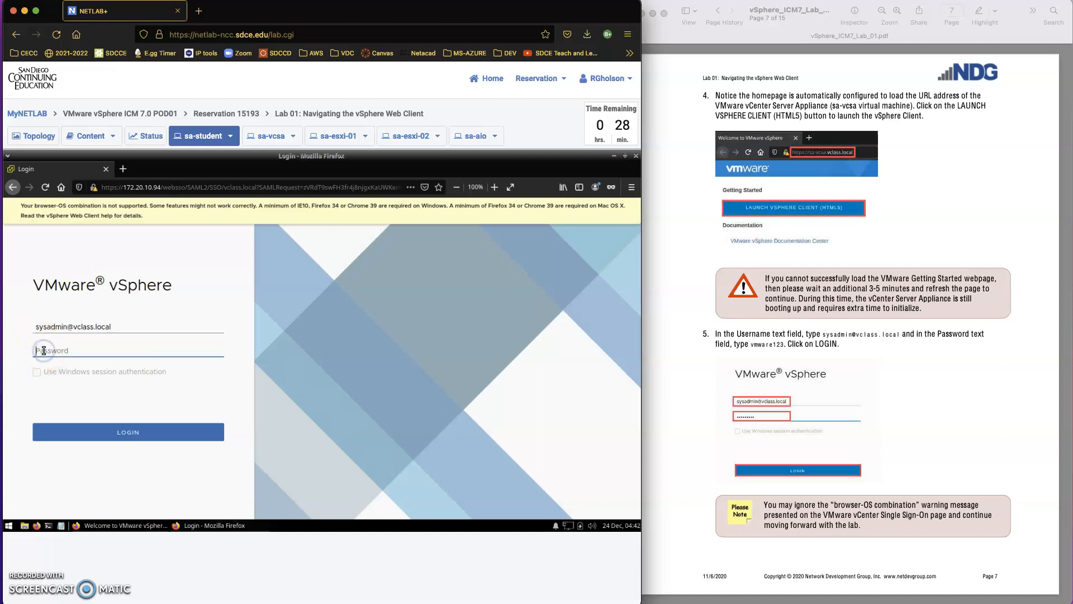
text(v)
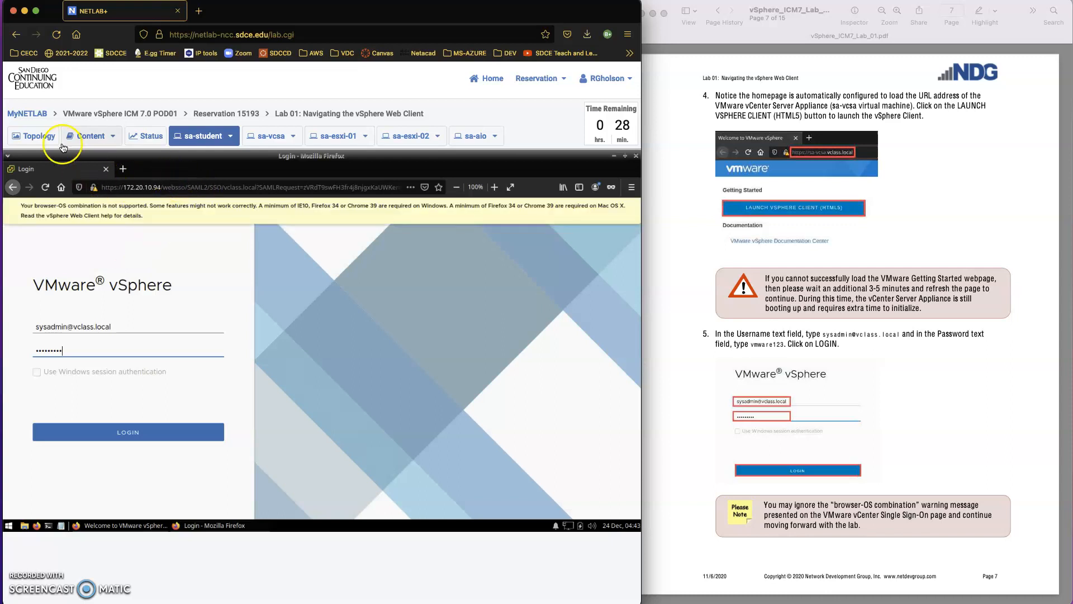
click(37, 135)
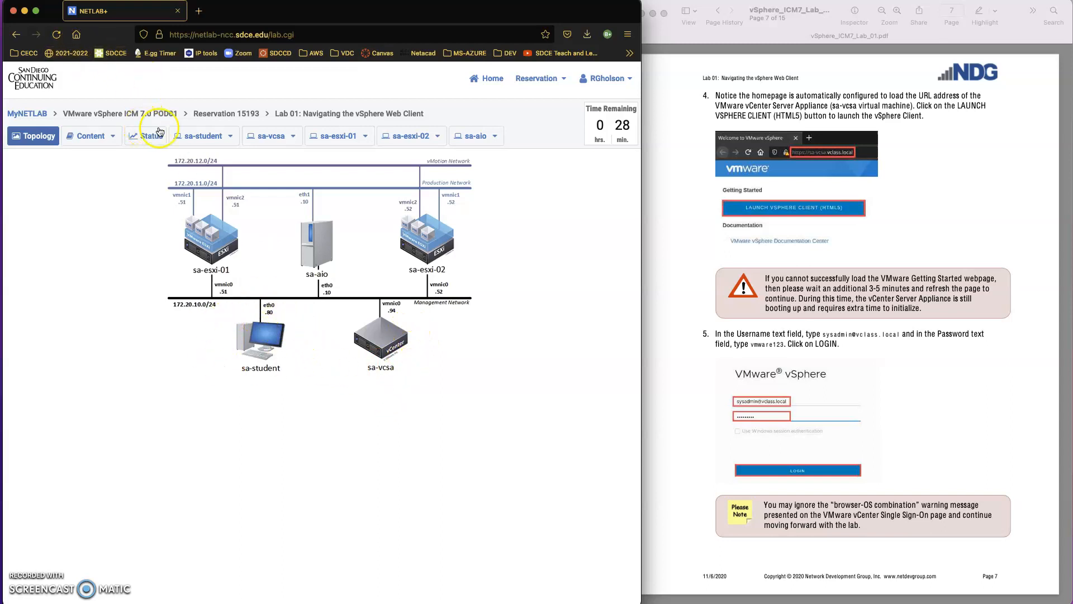
click(200, 134)
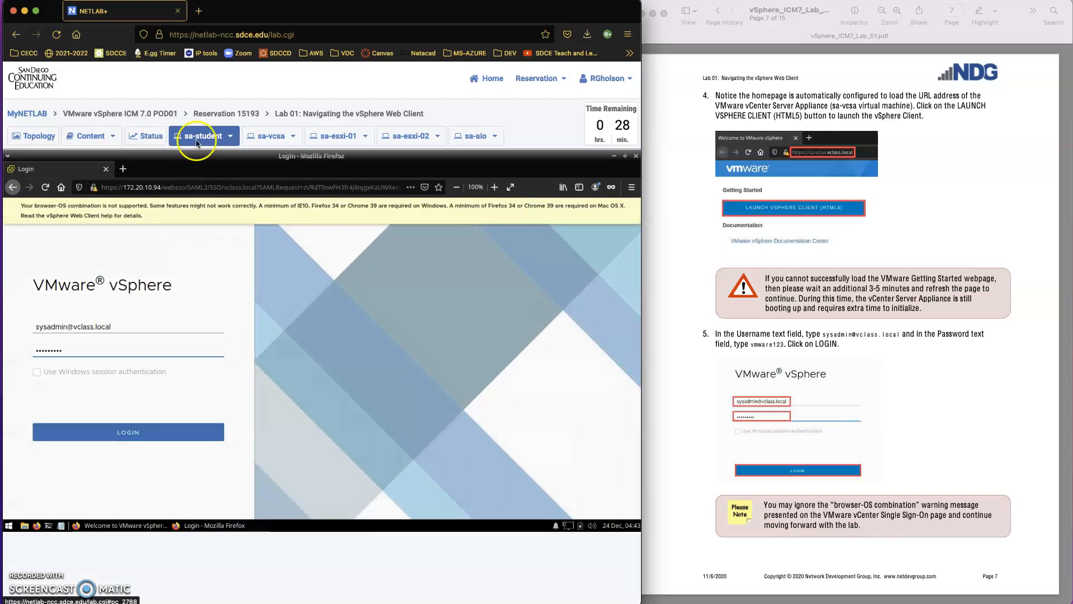
click(124, 432)
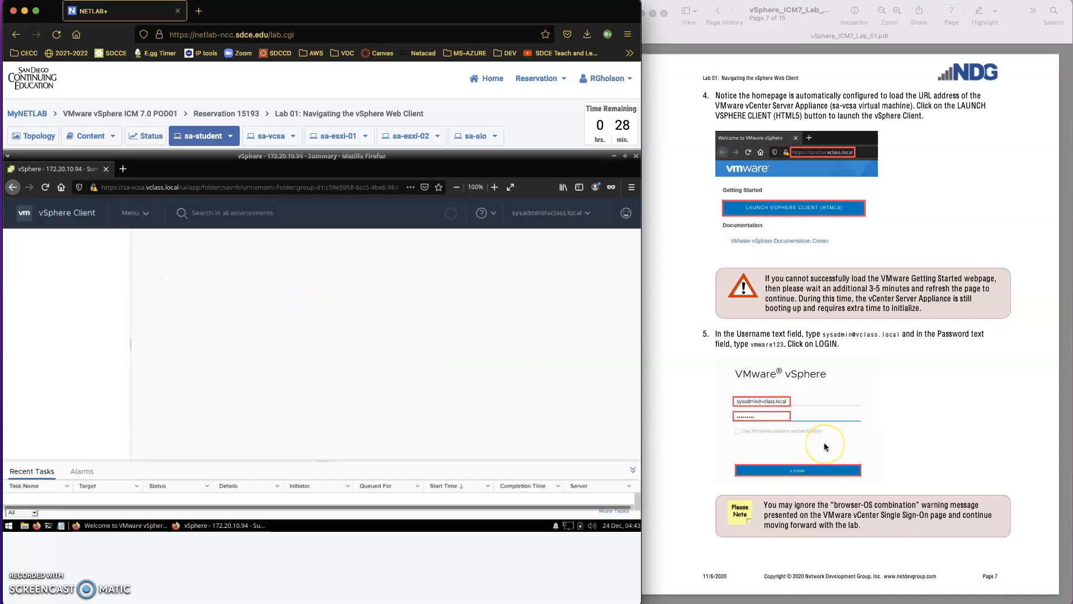
Step: Open Display settings via Start > Settings on the sa-student desktop
scroll(824, 442, down, 3)
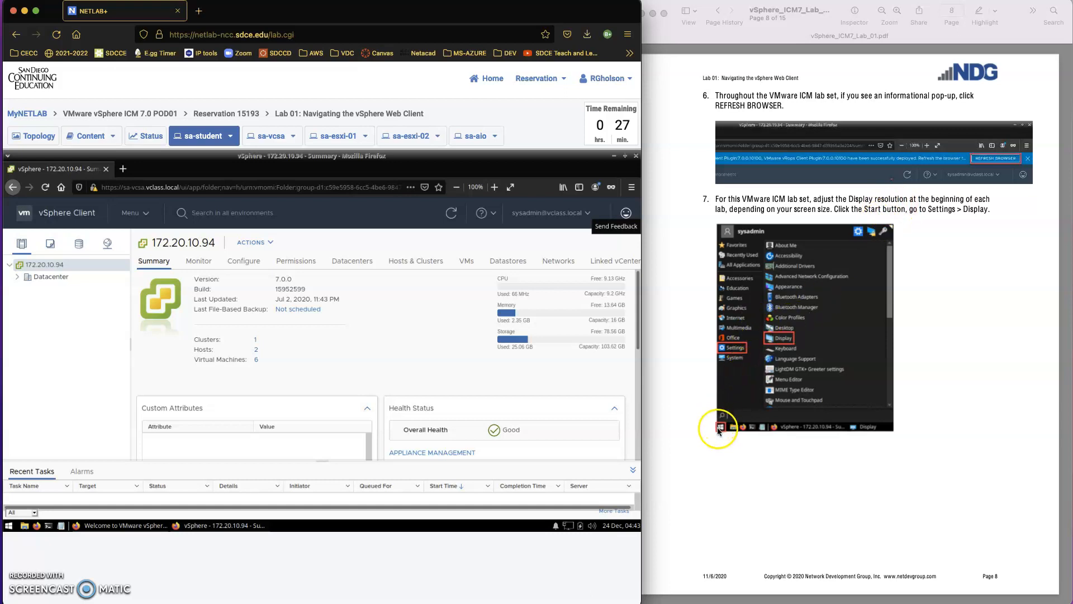
click(9, 525)
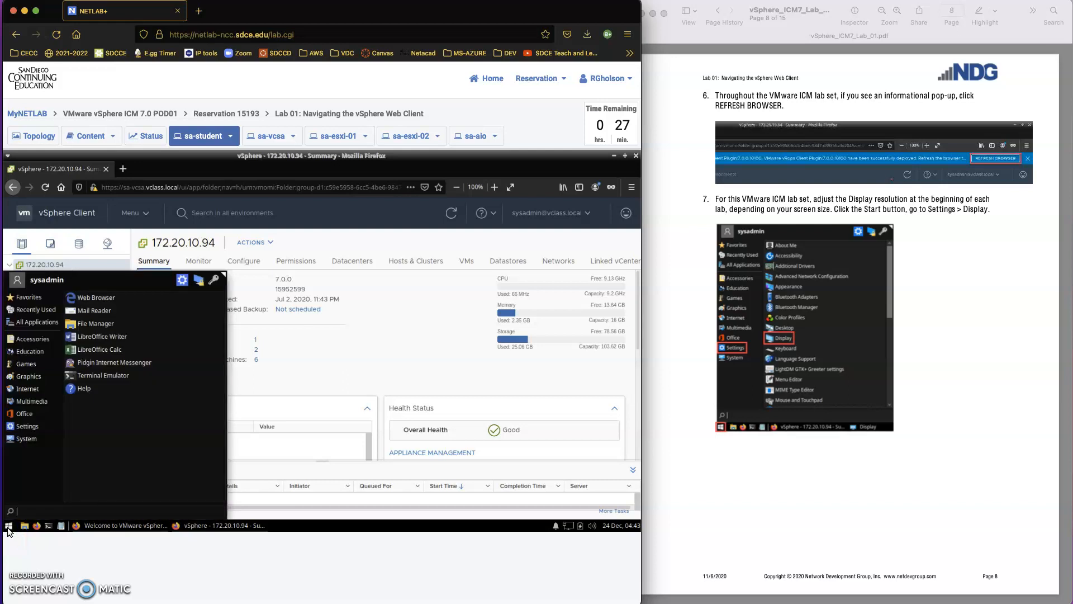
click(25, 427)
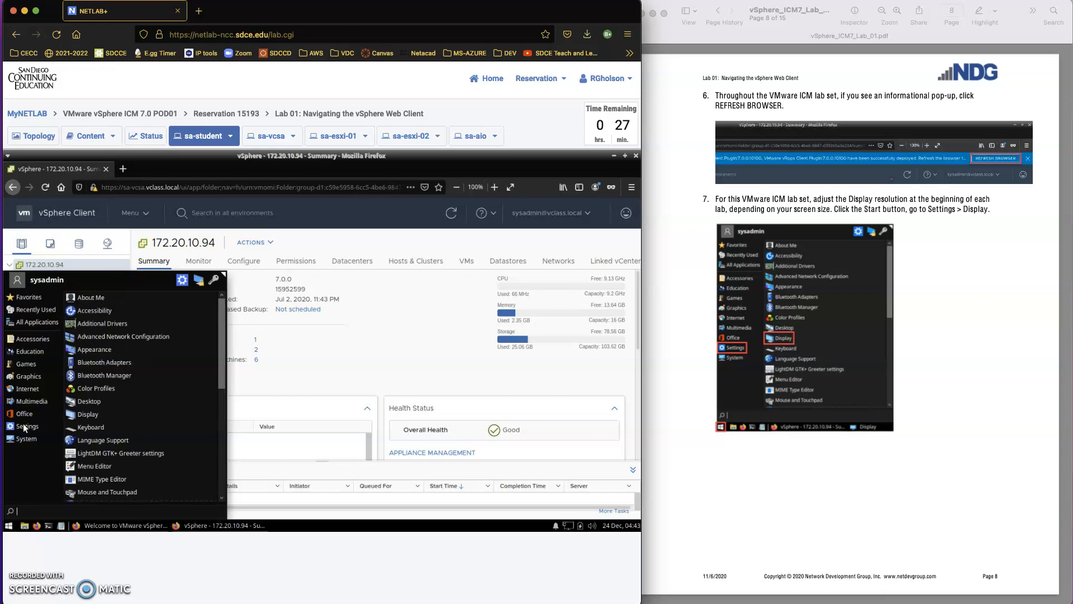
click(84, 414)
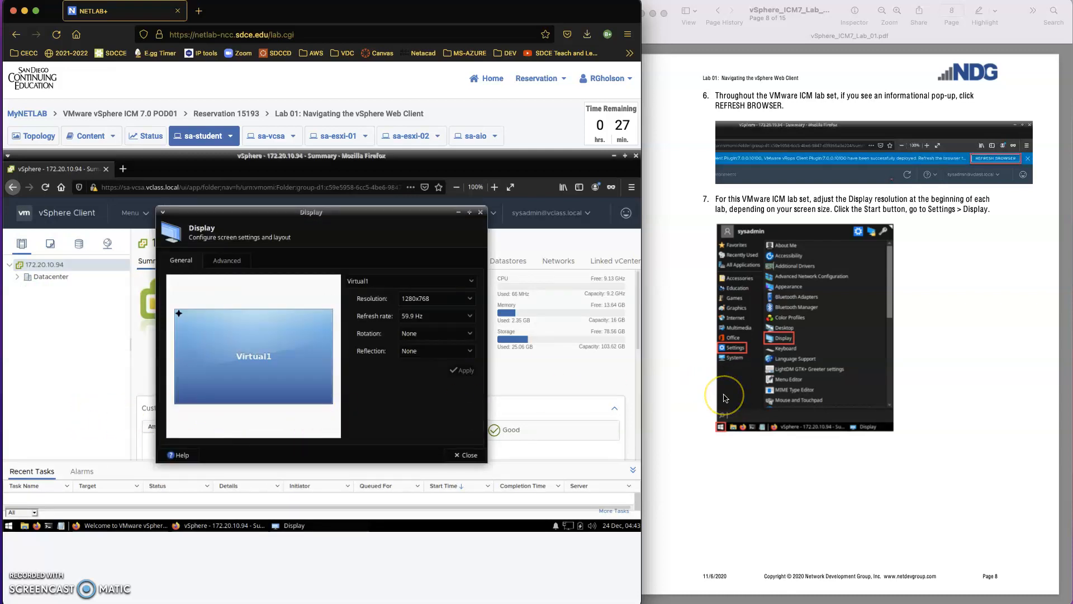
scroll(725, 398, down, 3)
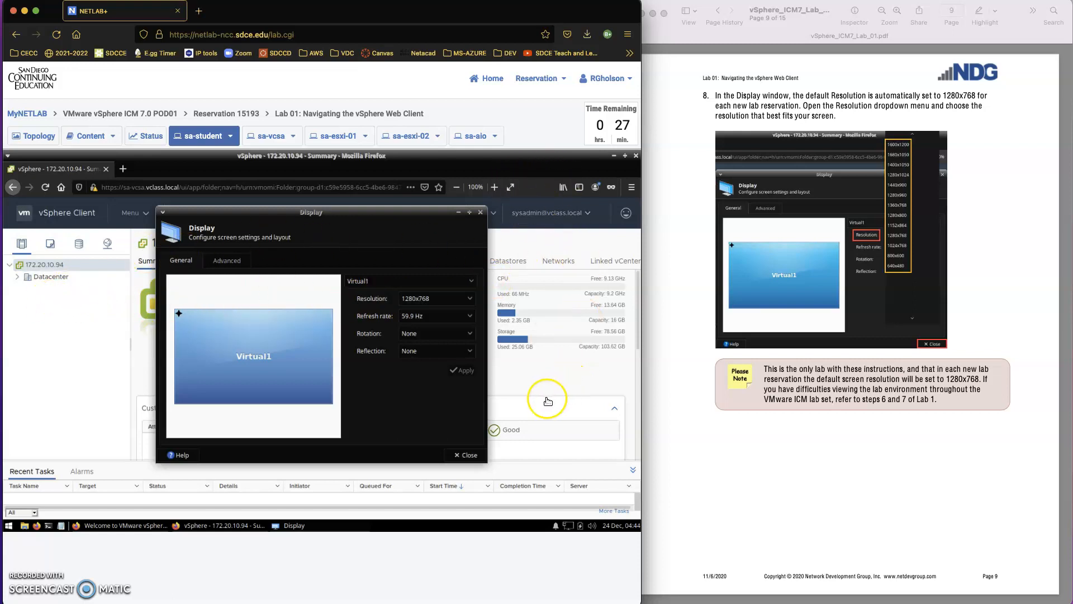
click(441, 300)
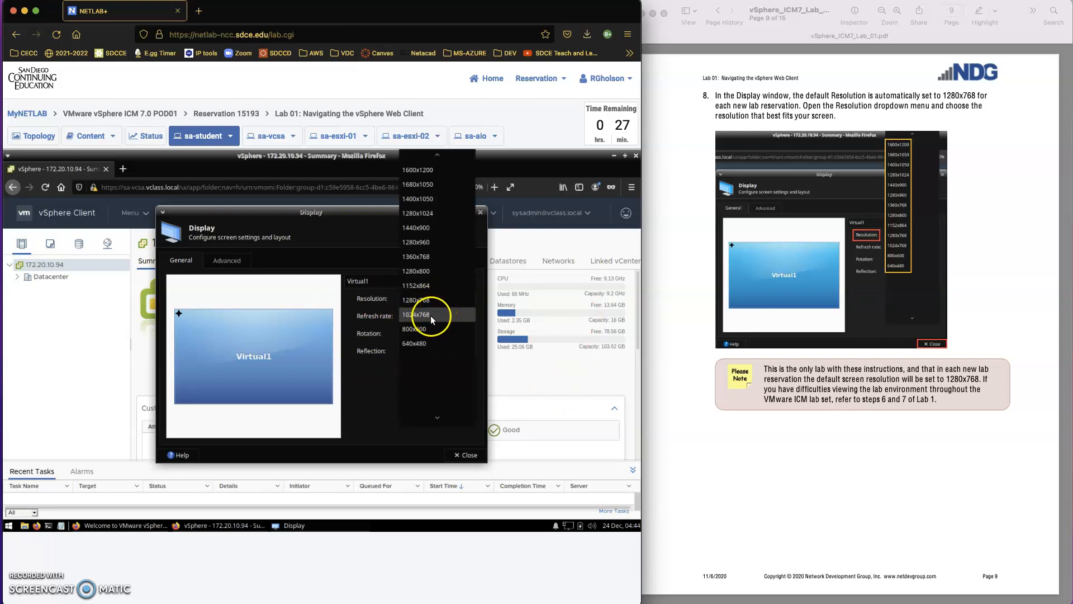
click(426, 317)
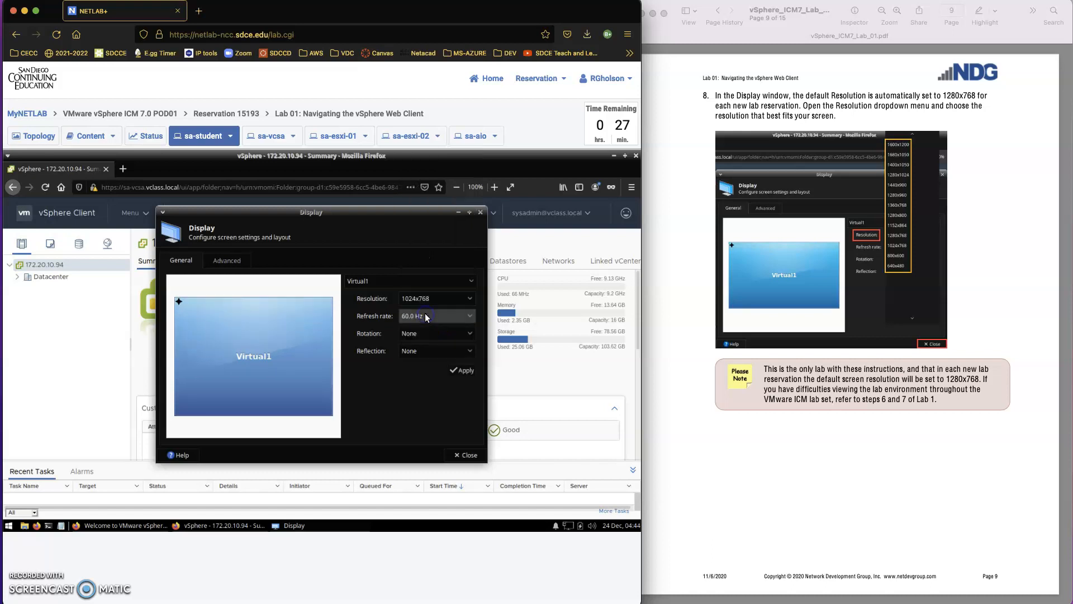
click(455, 369)
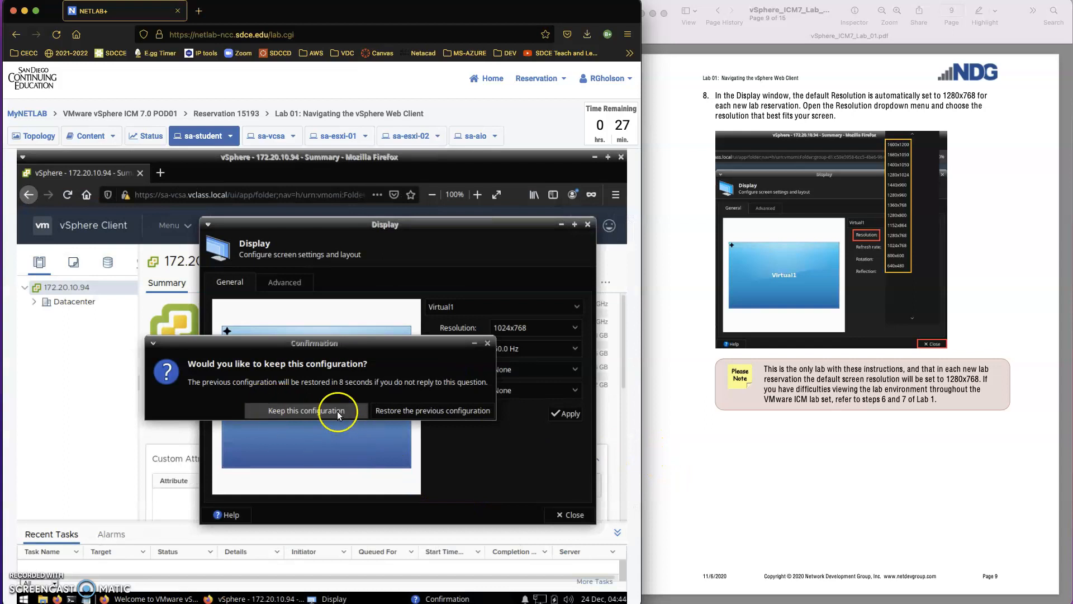
click(452, 410)
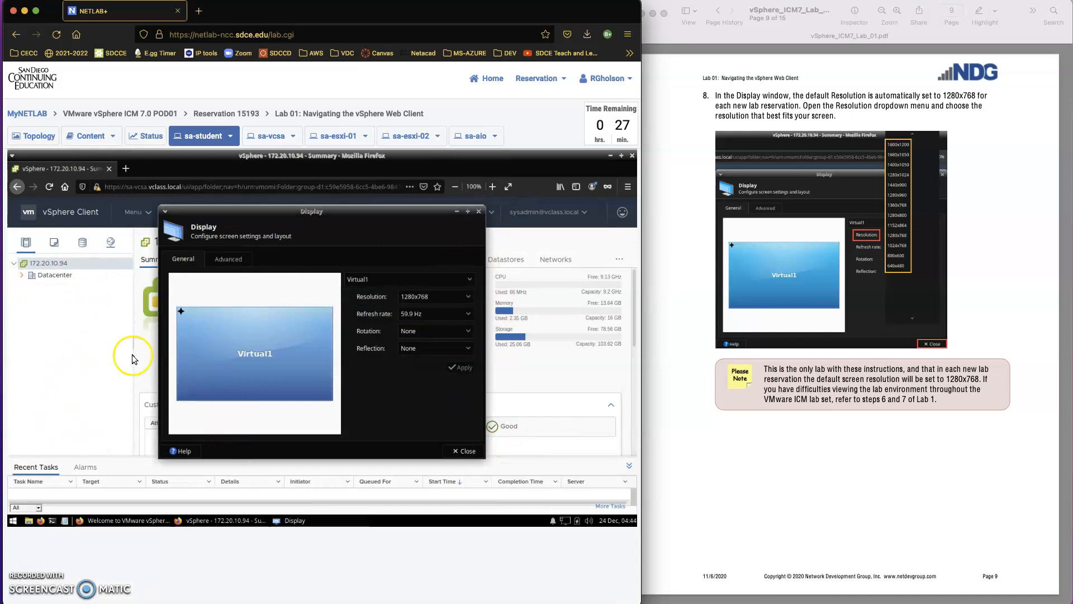
click(457, 296)
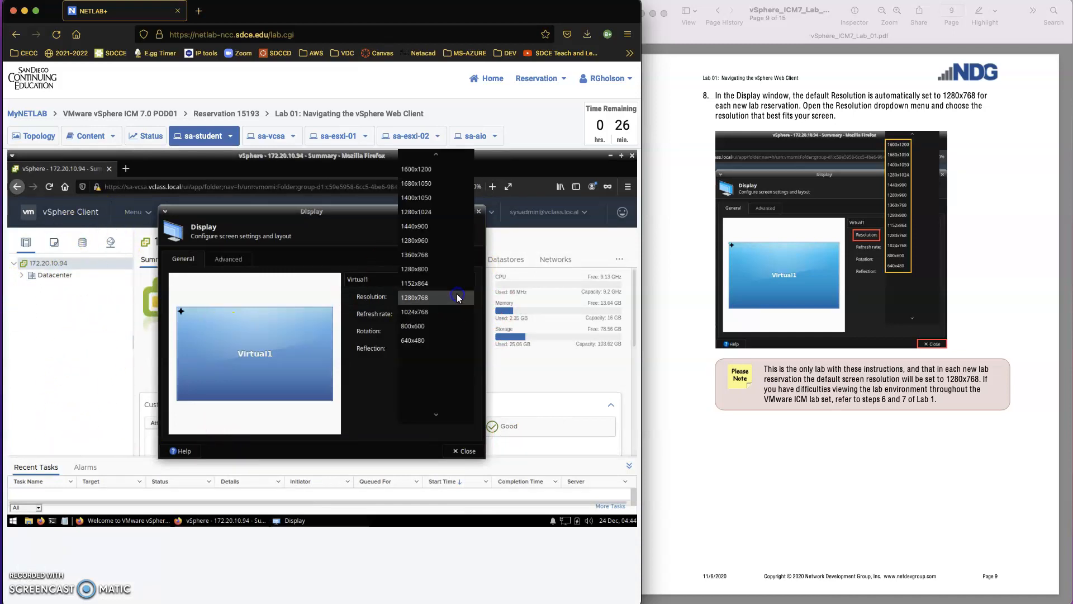
click(437, 269)
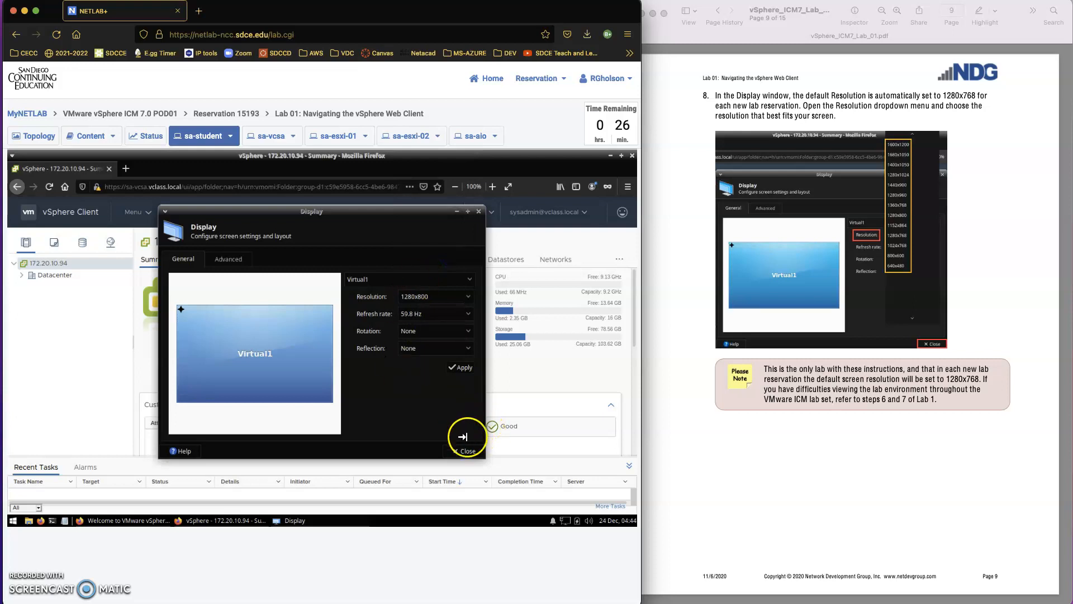
click(458, 367)
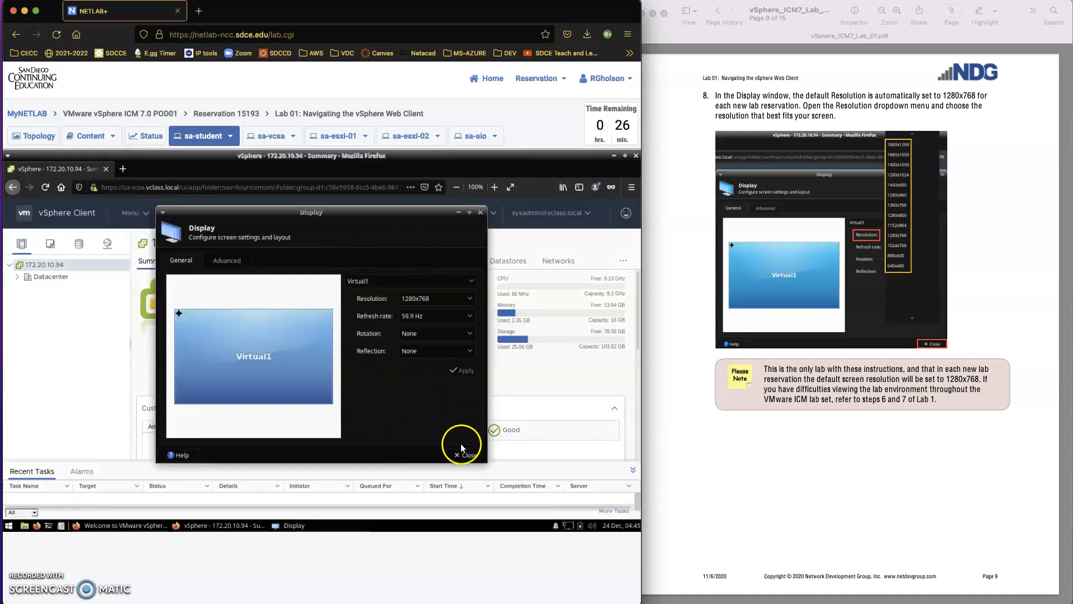
Step: Close the Display dialog, returning to the vSphere 172.20.10.94 Summary page
click(467, 456)
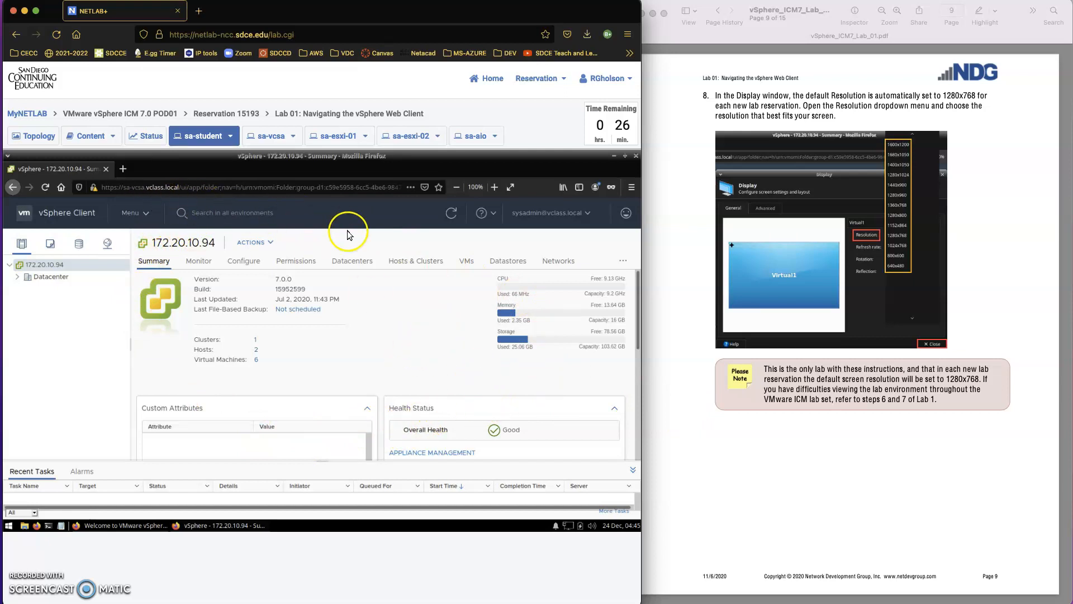
scroll(727, 415, down, 3)
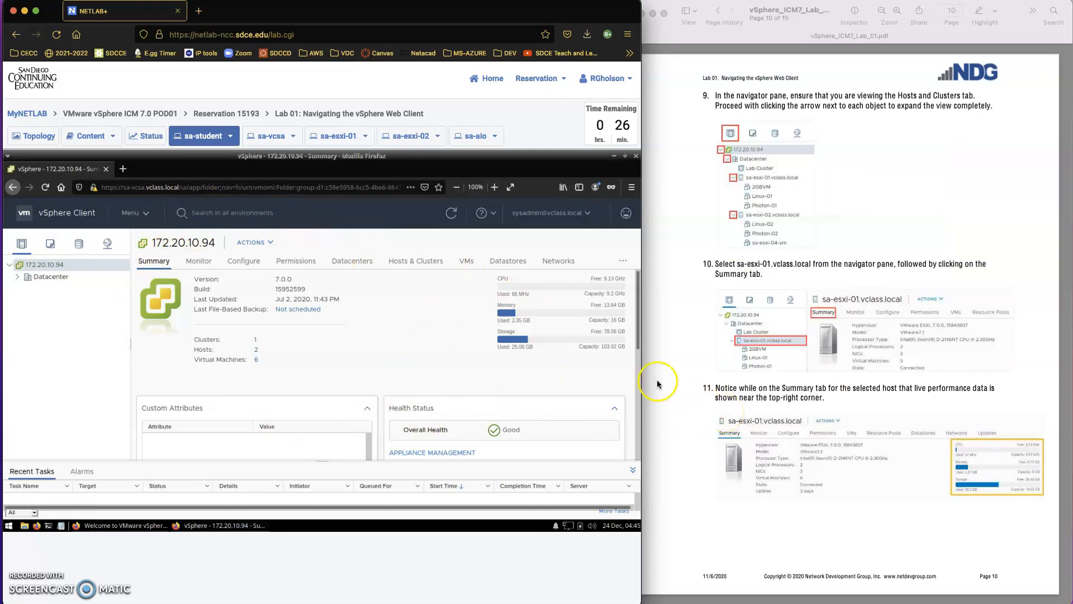